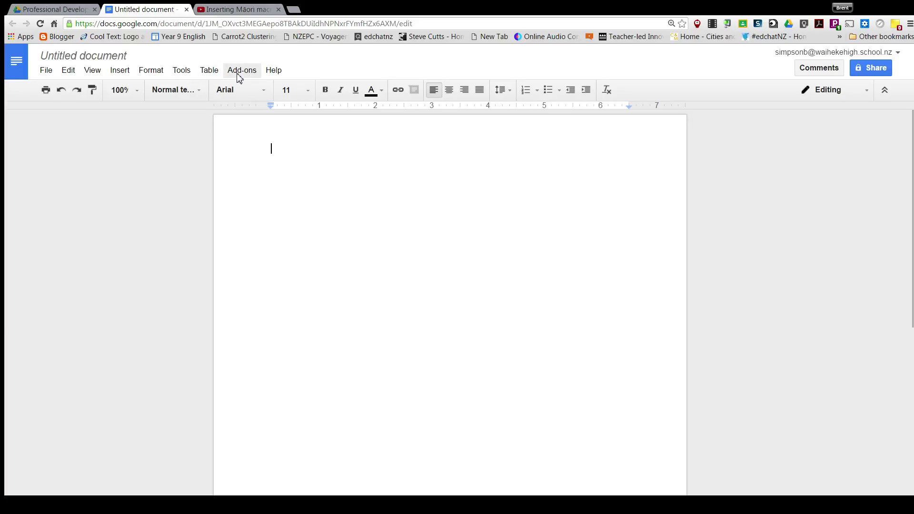
Step: Start the Easy Accents add-on and set its language to Māori
click(190, 73)
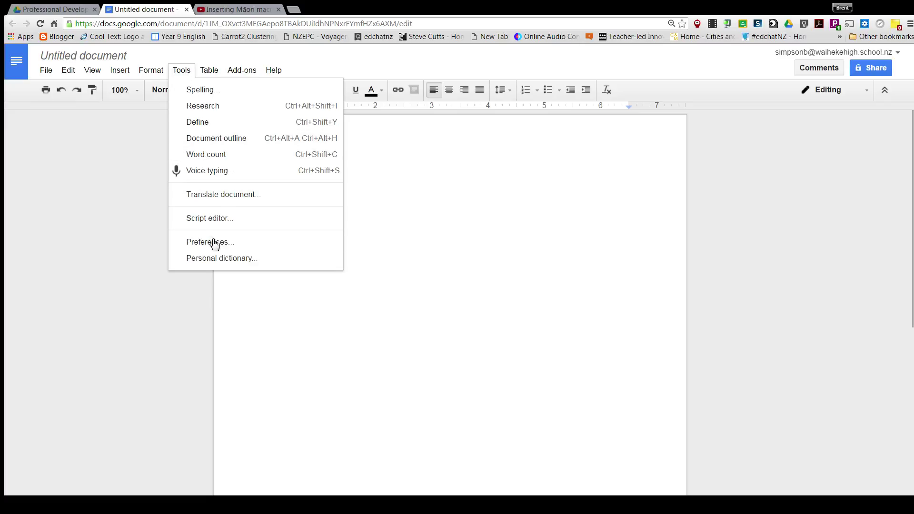
click(336, 356)
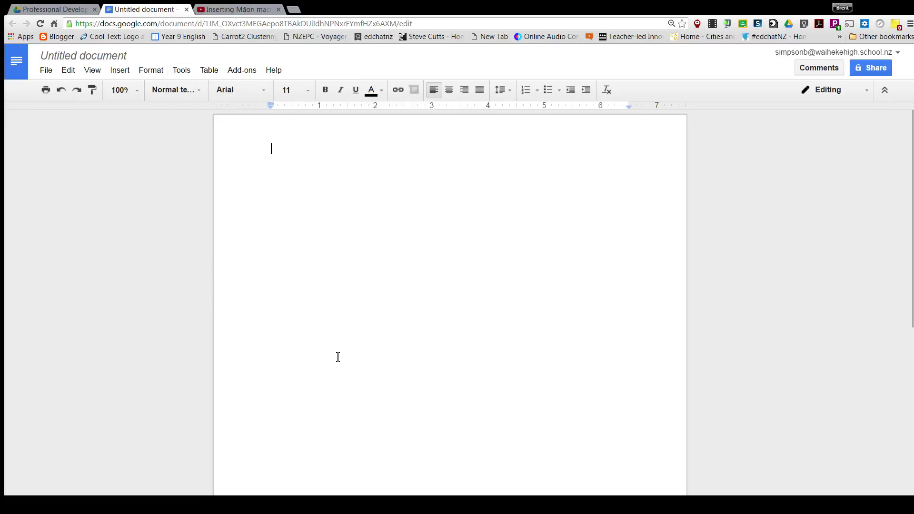
click(237, 72)
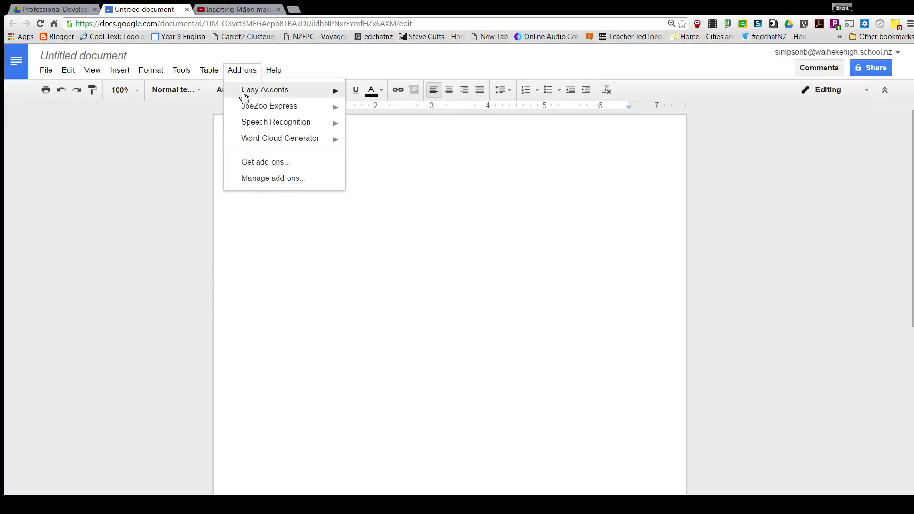
mouse_move(241, 93)
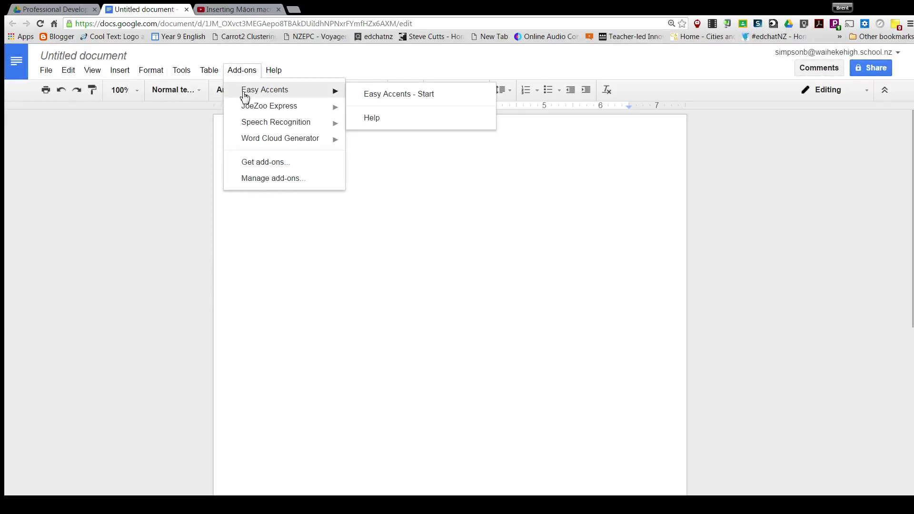
click(366, 95)
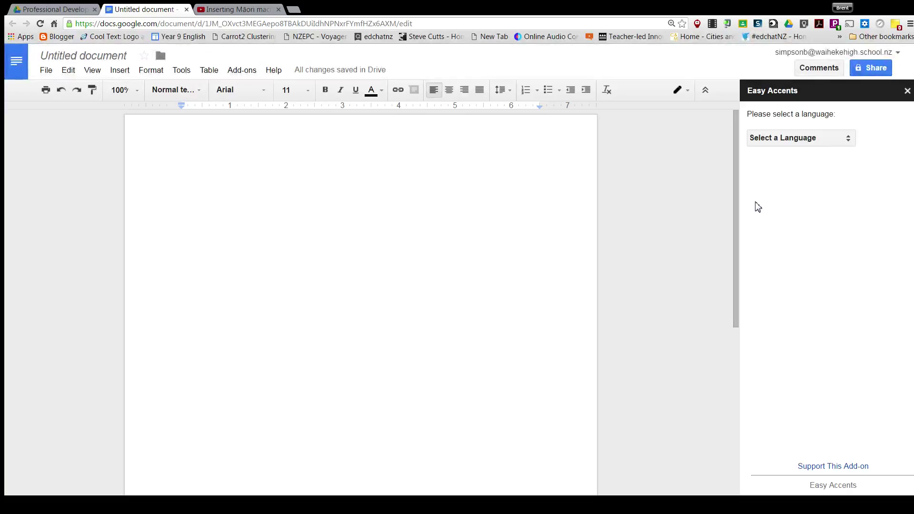
click(849, 138)
click(768, 262)
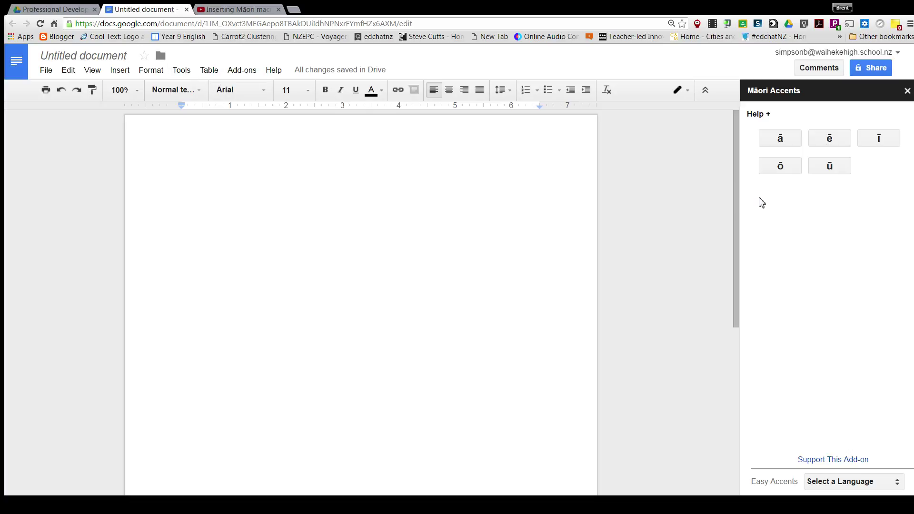
Step: Type 'Māori' at the top of the page, inserting the ā from the accents sidebar
click(400, 209)
text(Mao)
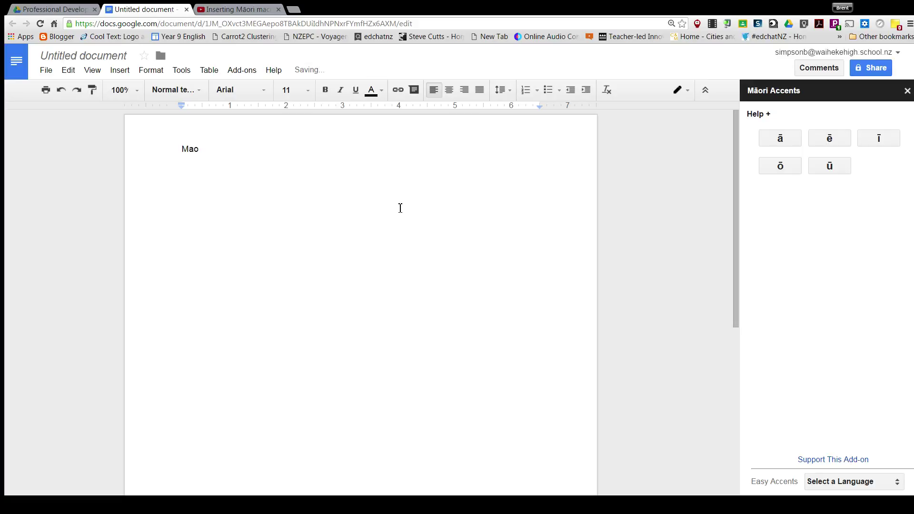
text(ri)
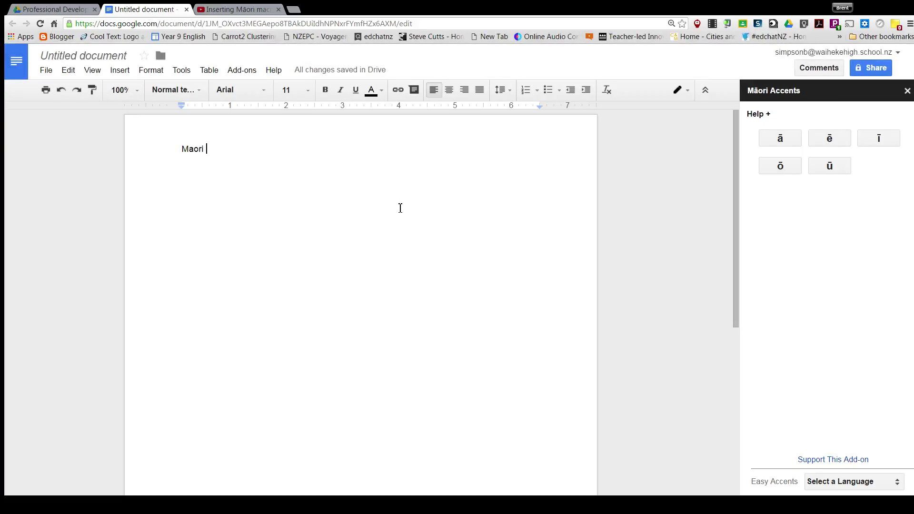
key(BackSpace)
key(BackSpace)
key(BackSpace)
key(BackSpace)
key(BackSpace)
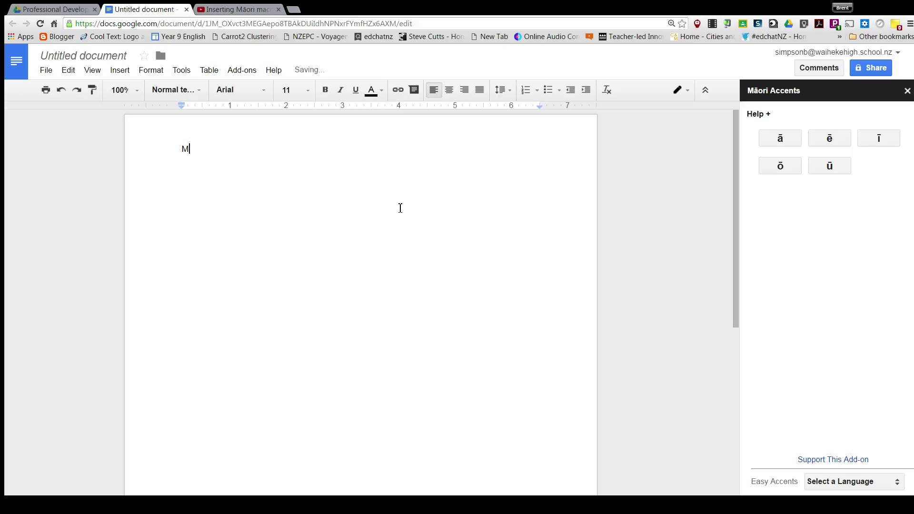
click(783, 137)
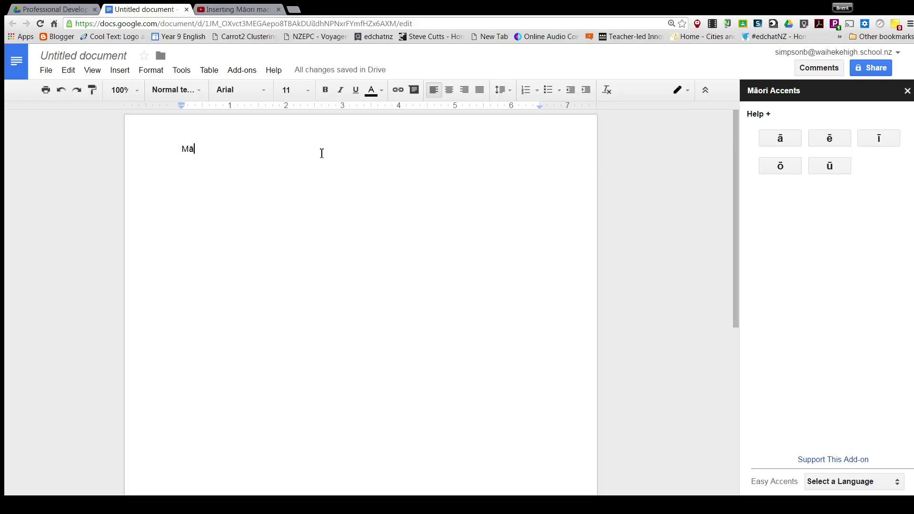
text(ori)
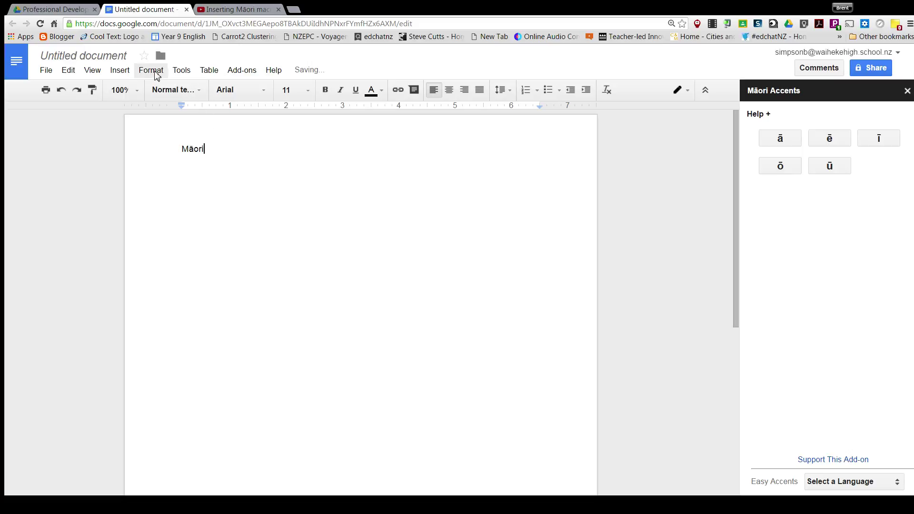
click(183, 73)
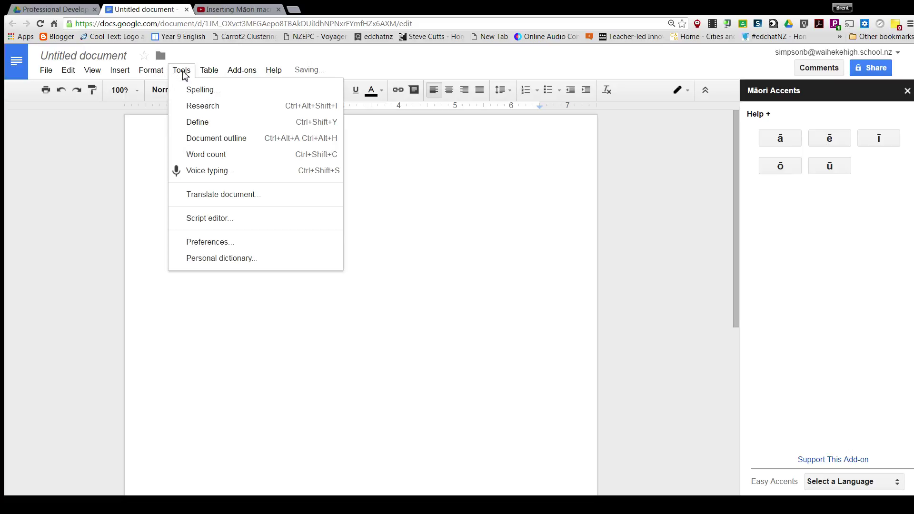
click(222, 244)
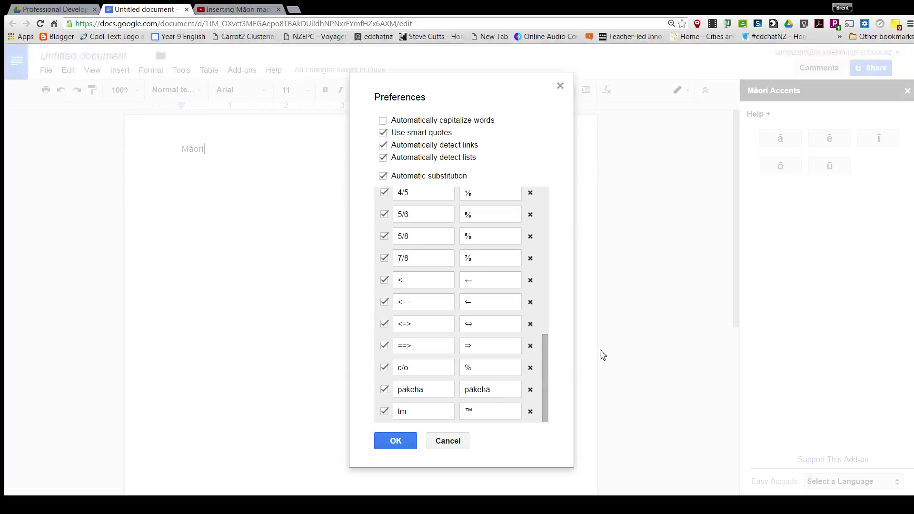
drag(544, 367, 537, 180)
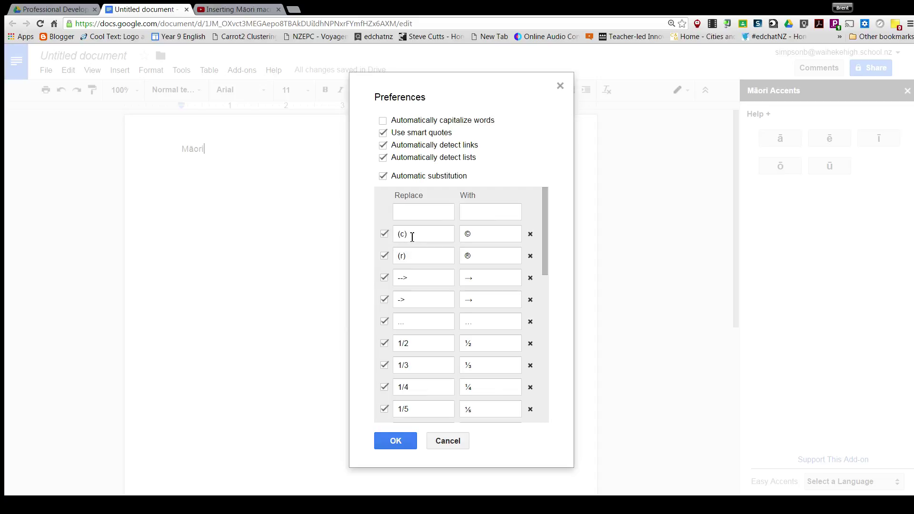
click(409, 212)
click(313, 394)
click(447, 441)
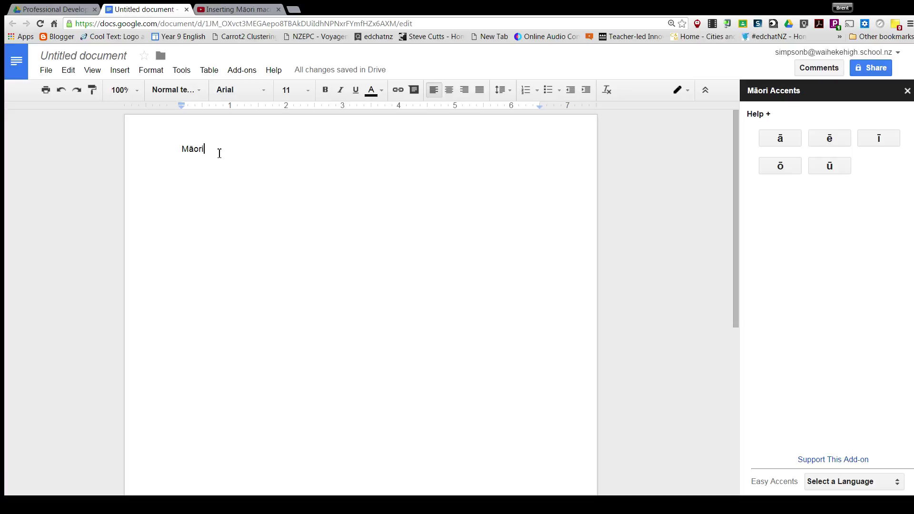
Step: Copy Māori and add a Maori → Māori pair to the Preferences substitution list
drag(214, 151, 183, 150)
key(ctrl+c)
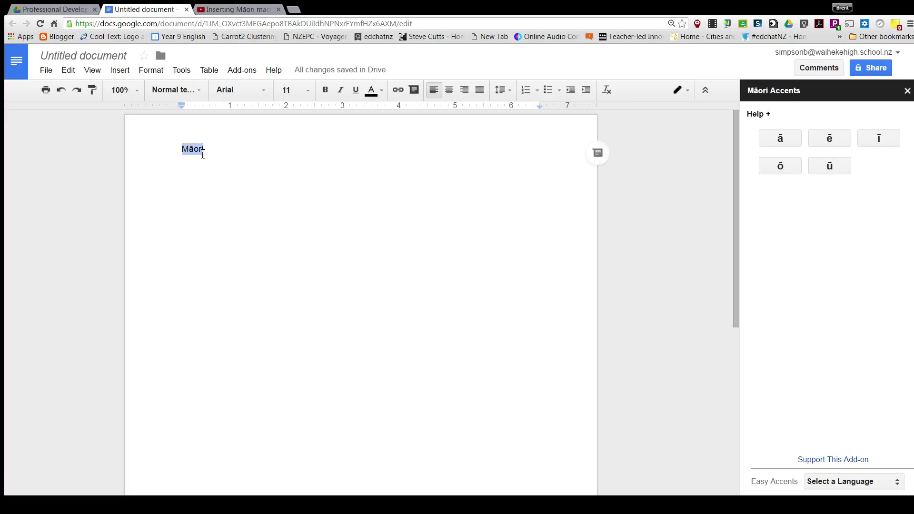
click(181, 70)
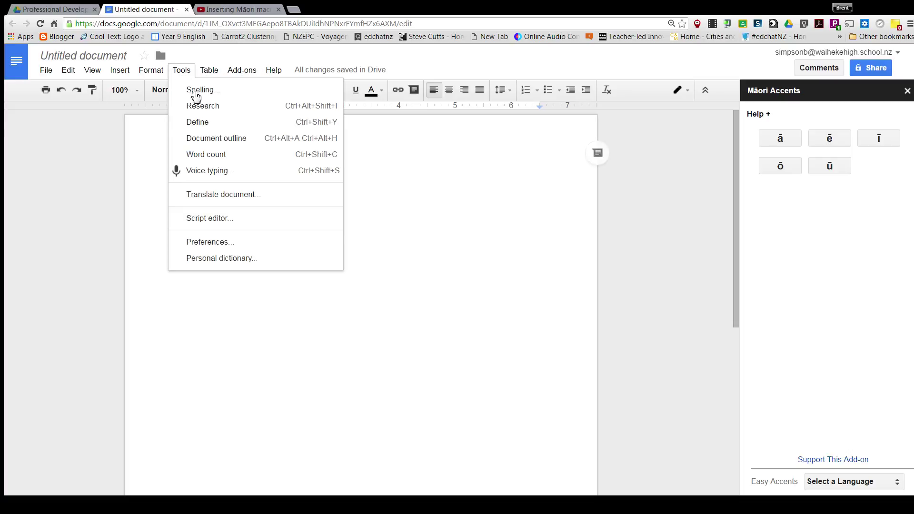
click(227, 242)
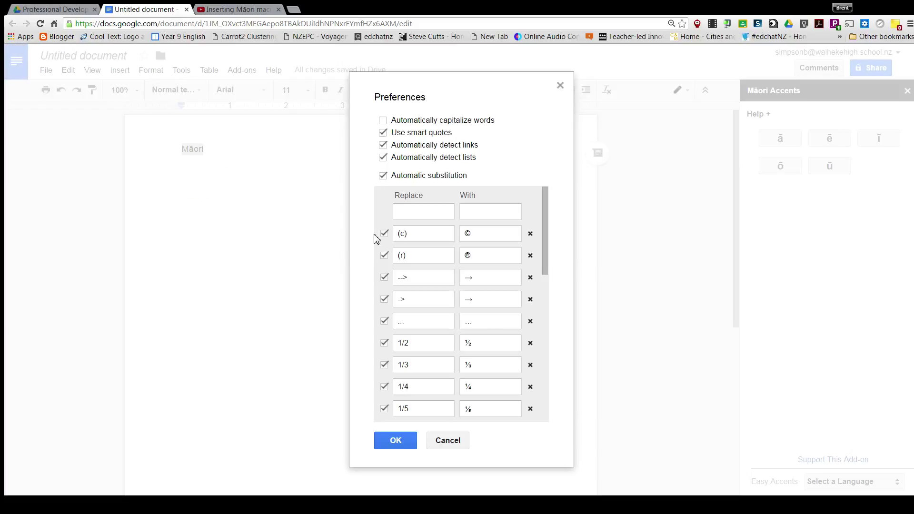
click(408, 213)
text(Maori)
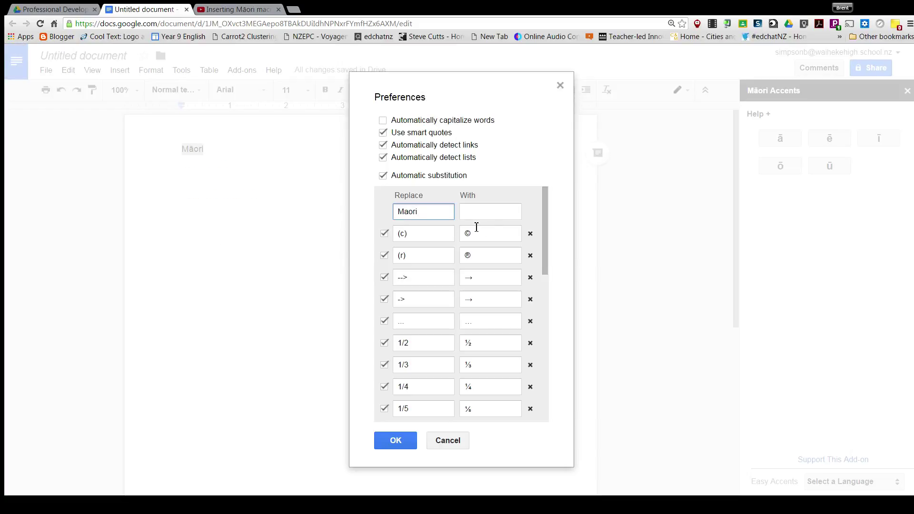
click(483, 210)
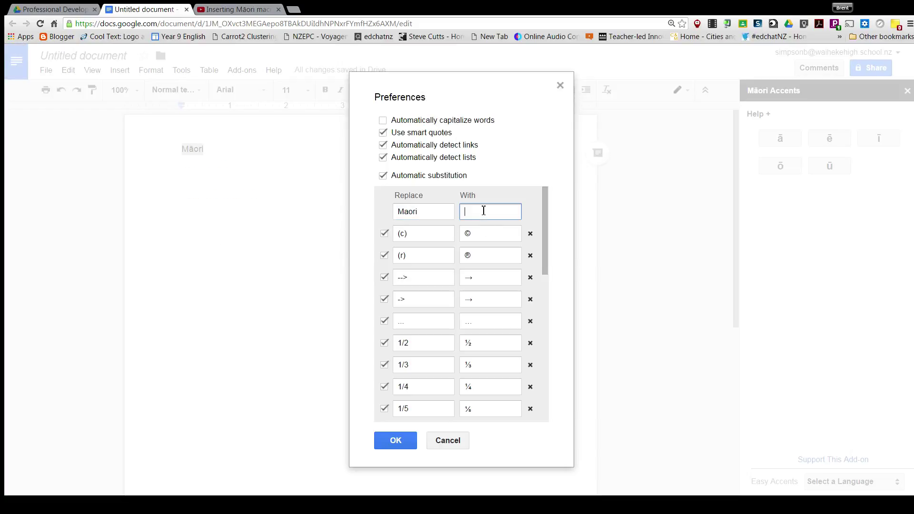
key(ctrl+v)
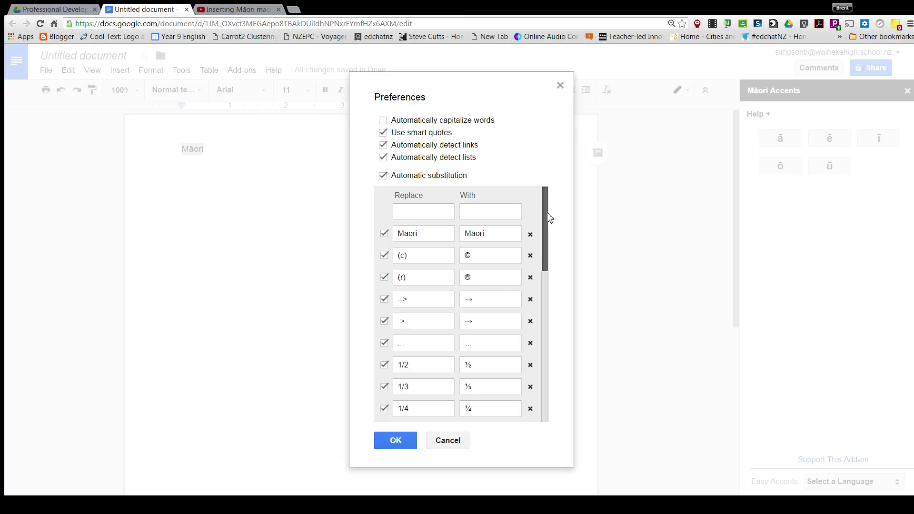
drag(547, 215, 537, 401)
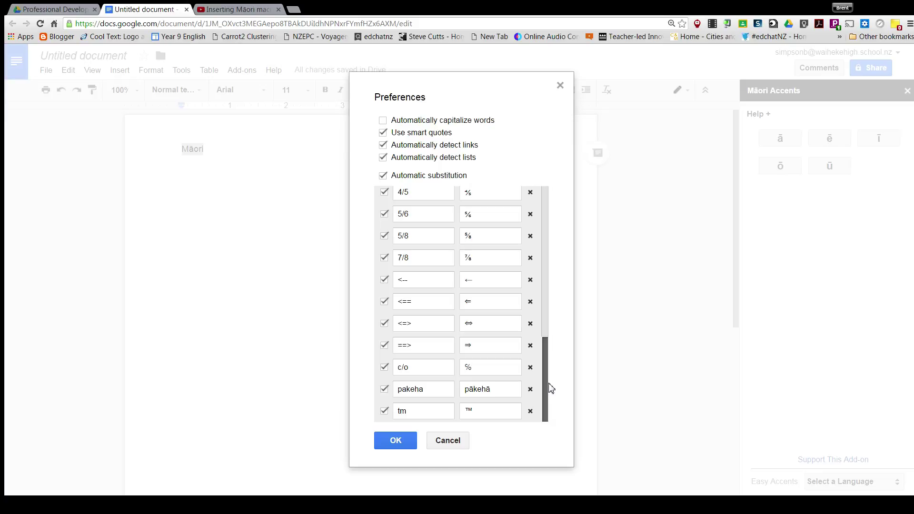
drag(546, 364, 550, 227)
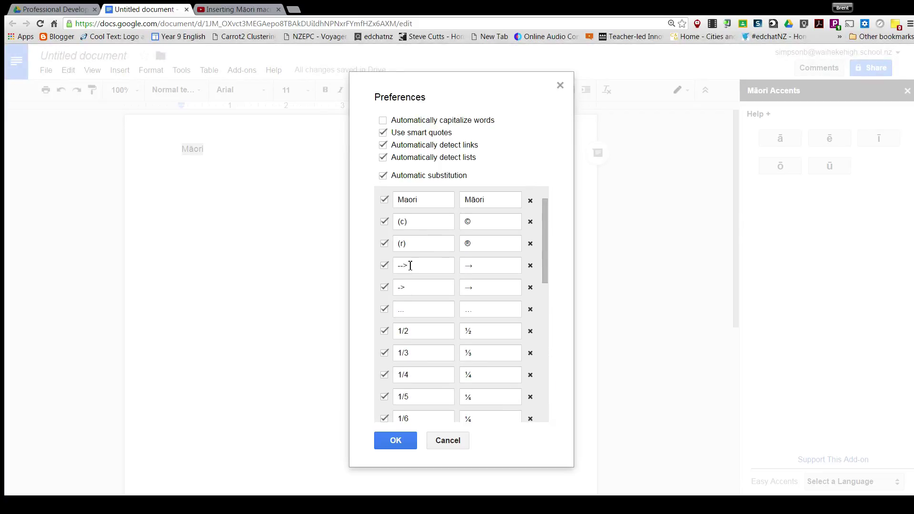
drag(411, 265, 397, 265)
Step: Confirm the preferences, then type maori, Maori and Pakeha on new lines to see macrons appear
click(396, 441)
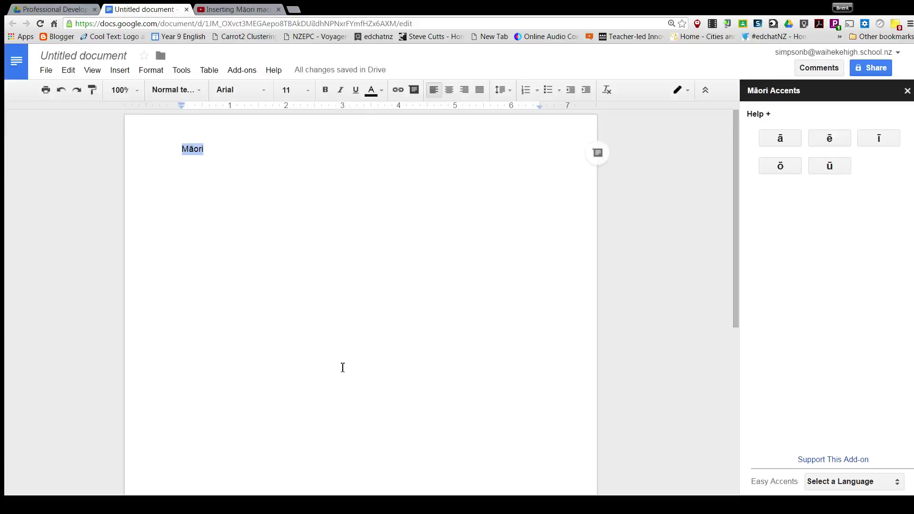
click(241, 206)
key(Return)
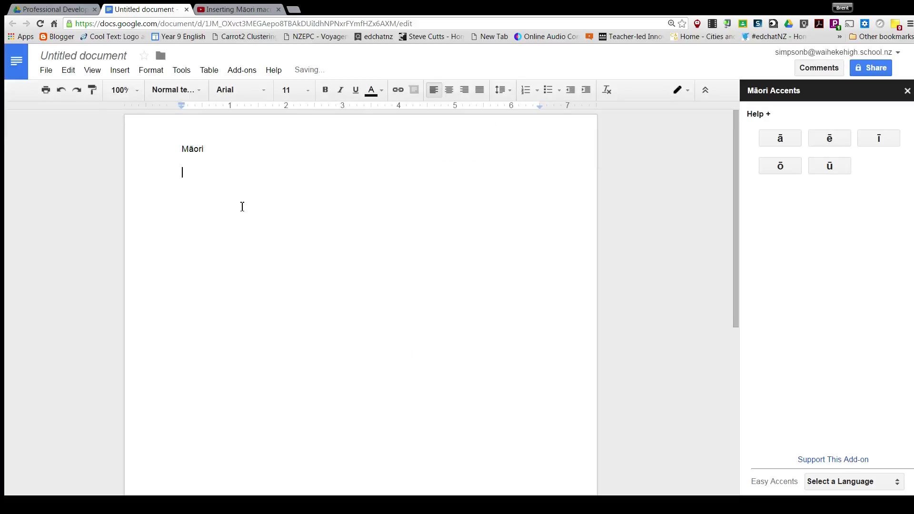
text(maori)
key(Return)
text(Maori)
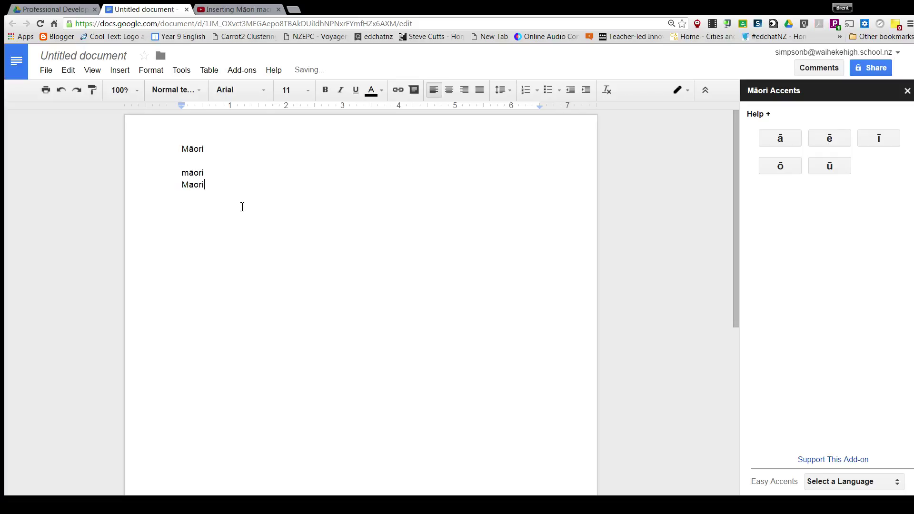
key(Return)
text(Pakeaa)
key(Return)
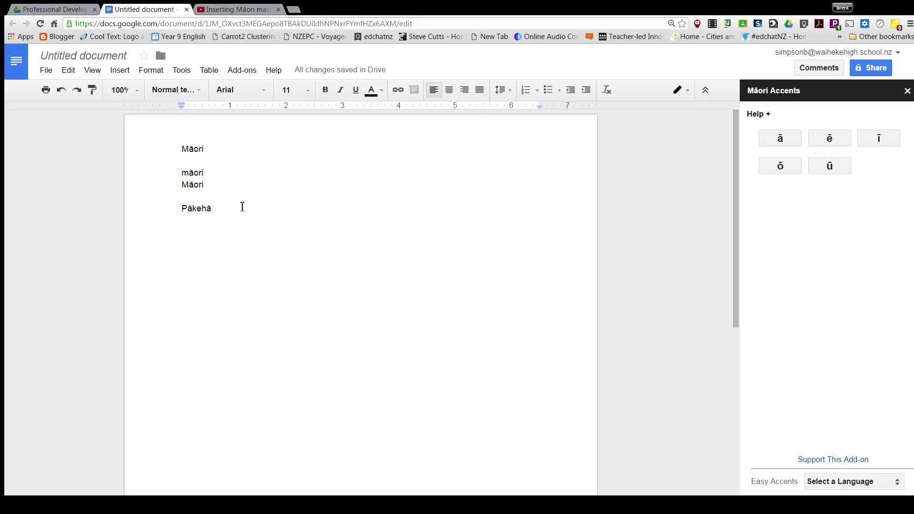
Step: Reopen Preferences and scroll to the maori → māori and pakeha → pākehā substitutions
click(181, 70)
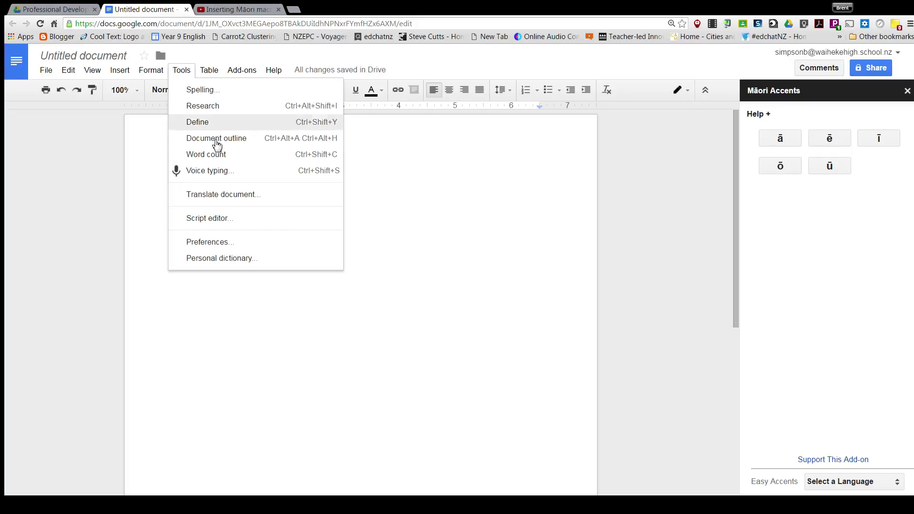
click(236, 243)
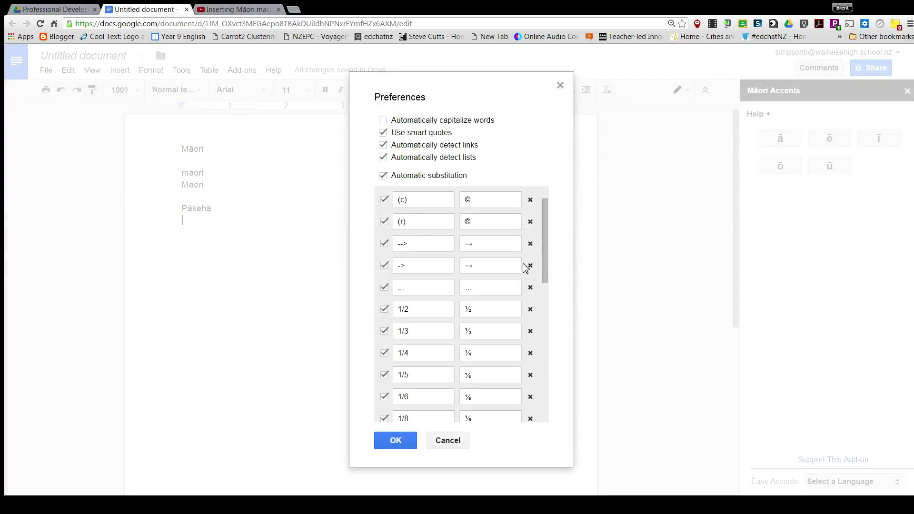
drag(547, 249, 565, 413)
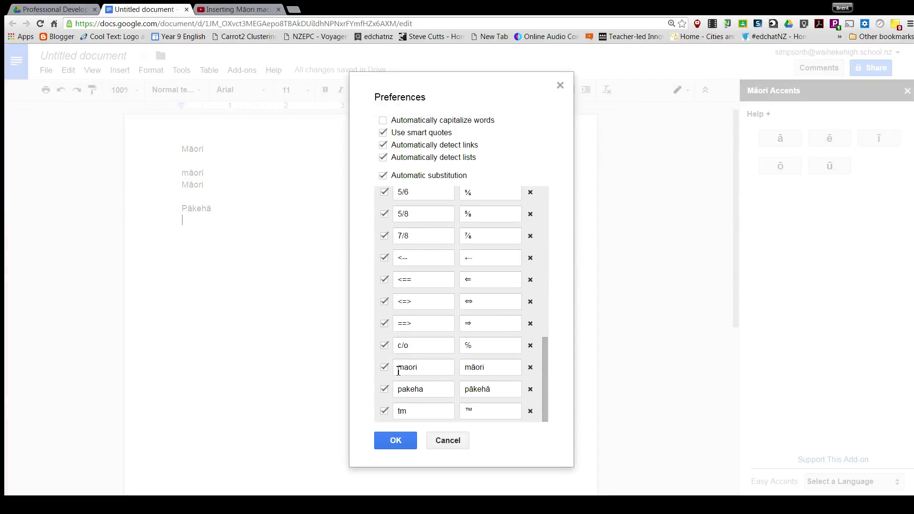